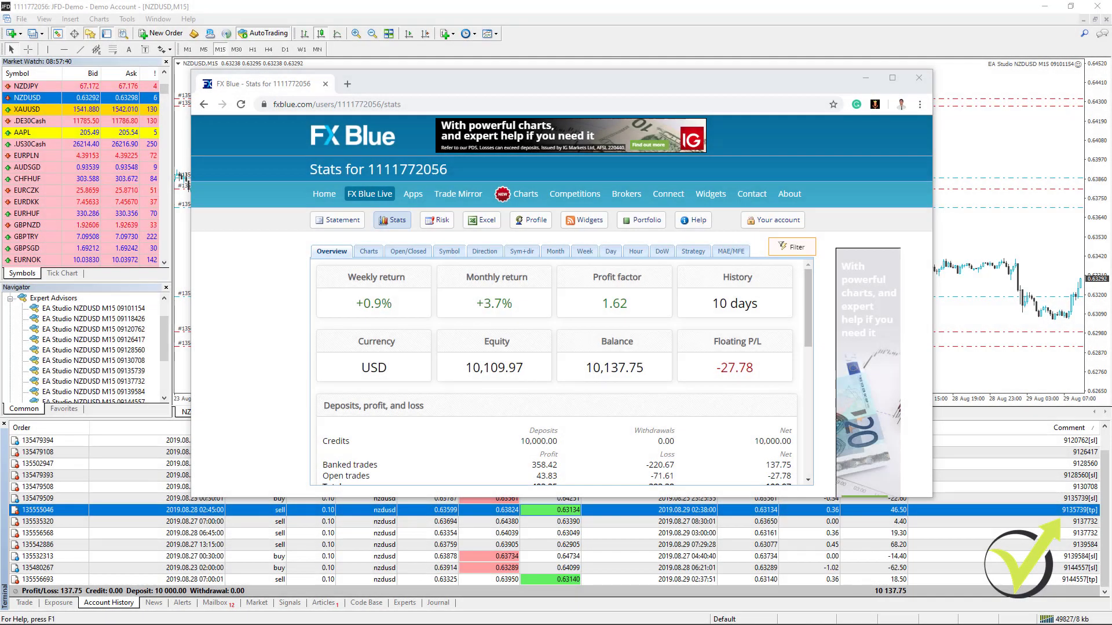
Maximize the browser and review the Overview stats, noting the 1.62 profit factor and 10,137.75 balance
{"action": "double_click", "coordinate": [554, 83]}
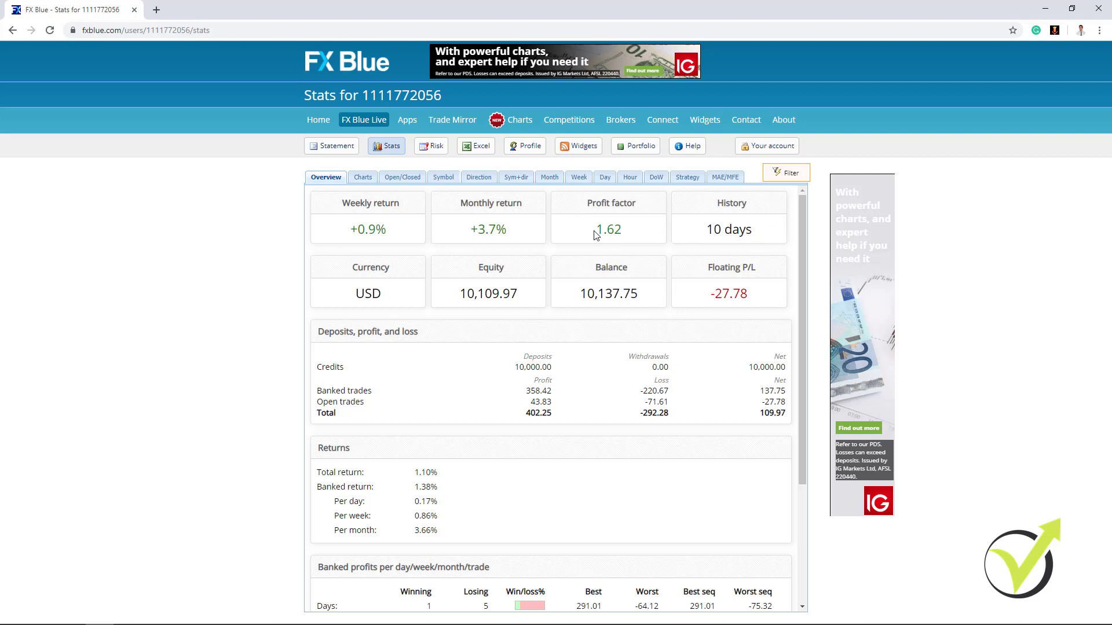
{"action": "left_click_drag", "start_coordinate": [596, 231], "coordinate": [624, 234]}
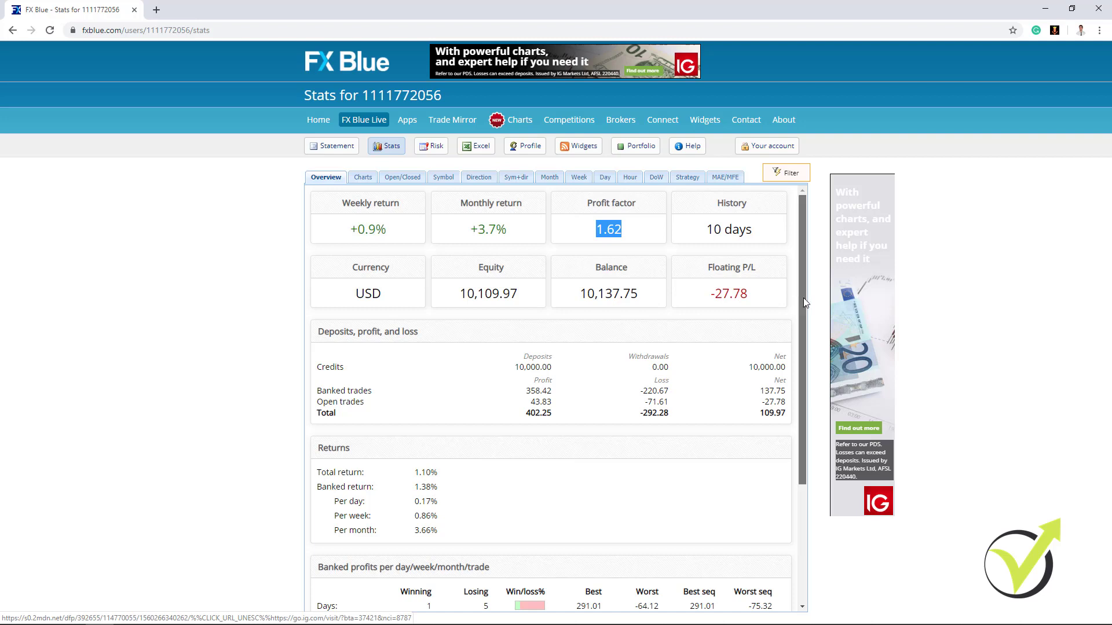
{"action": "left_click_drag", "start_coordinate": [803, 298], "coordinate": [798, 436]}
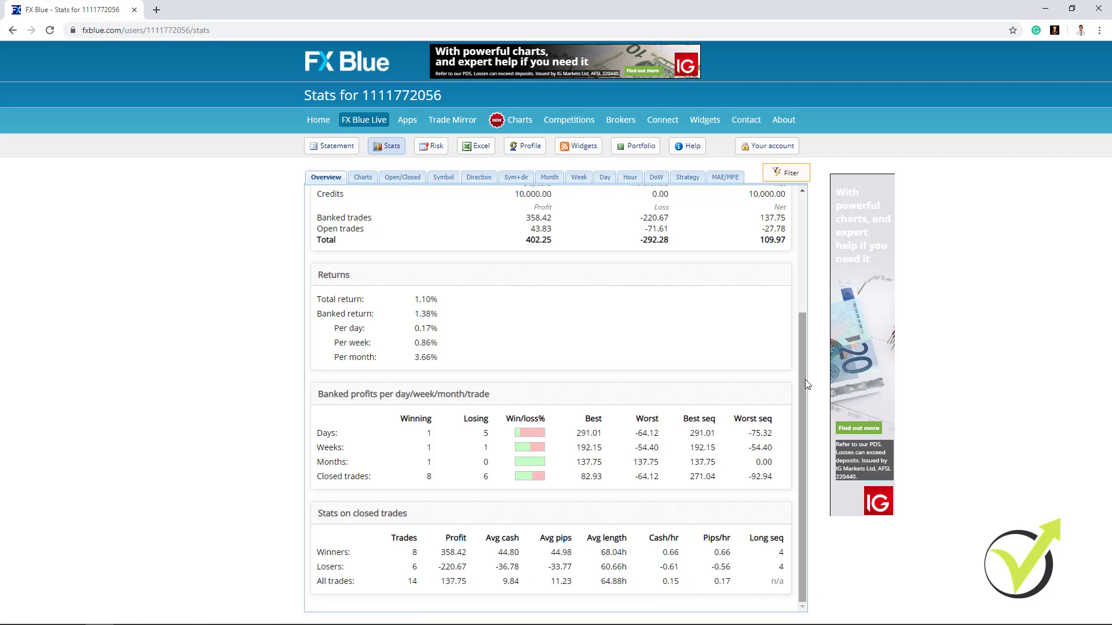
{"action": "left_click_drag", "start_coordinate": [805, 380], "coordinate": [685, 233]}
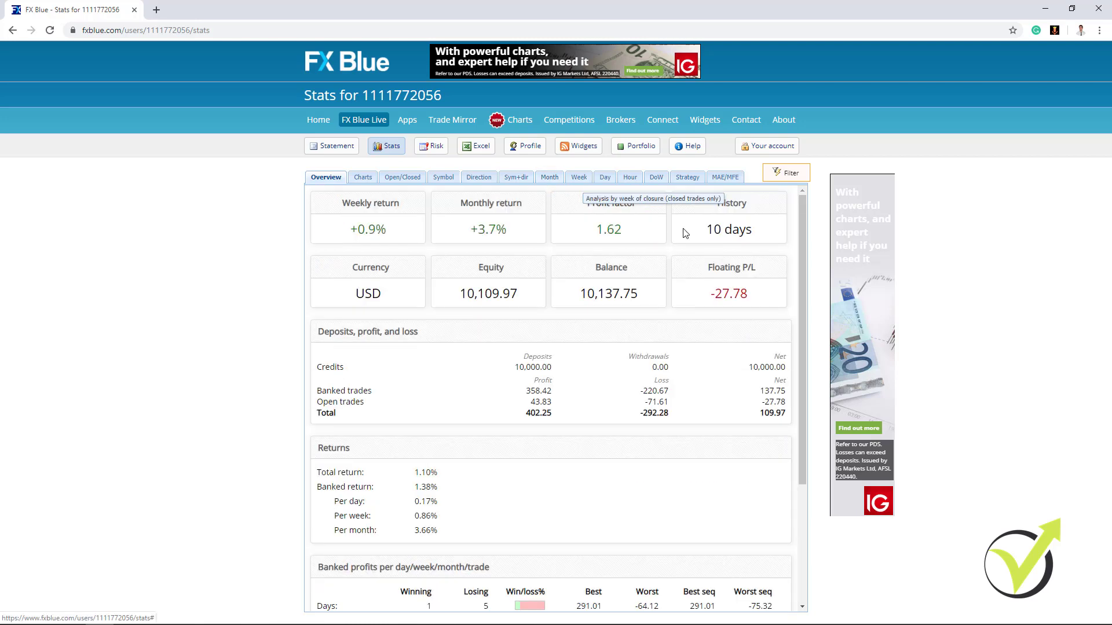
Show the Strategy breakdown of closed trades by magic number and scroll across its columns
{"action": "left_click", "coordinate": [684, 180]}
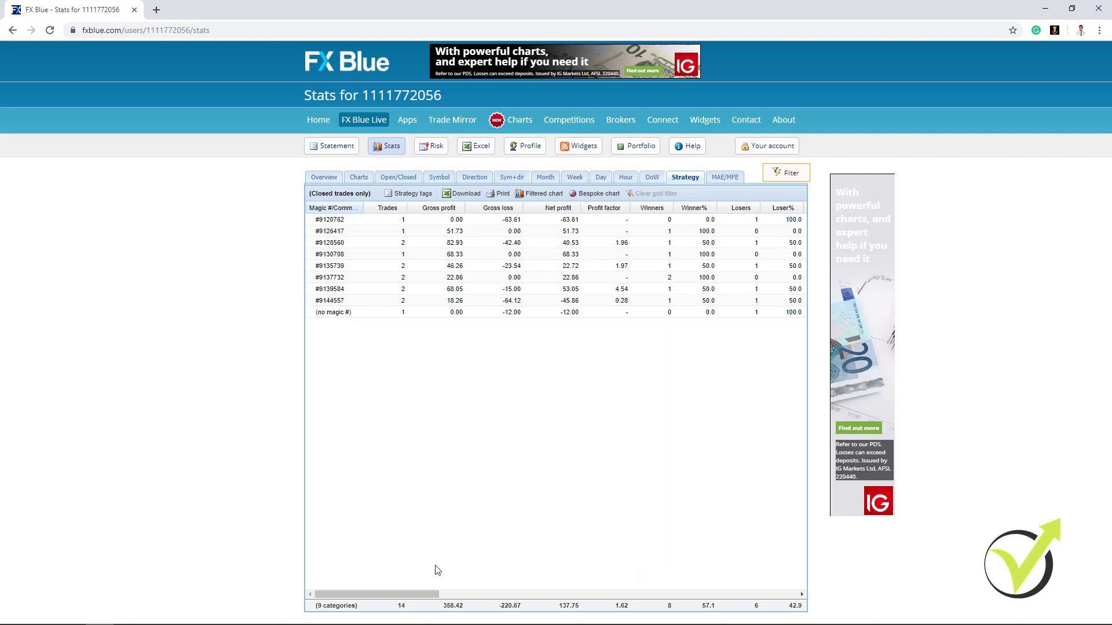
{"action": "left_click_drag", "start_coordinate": [407, 595], "coordinate": [479, 605]}
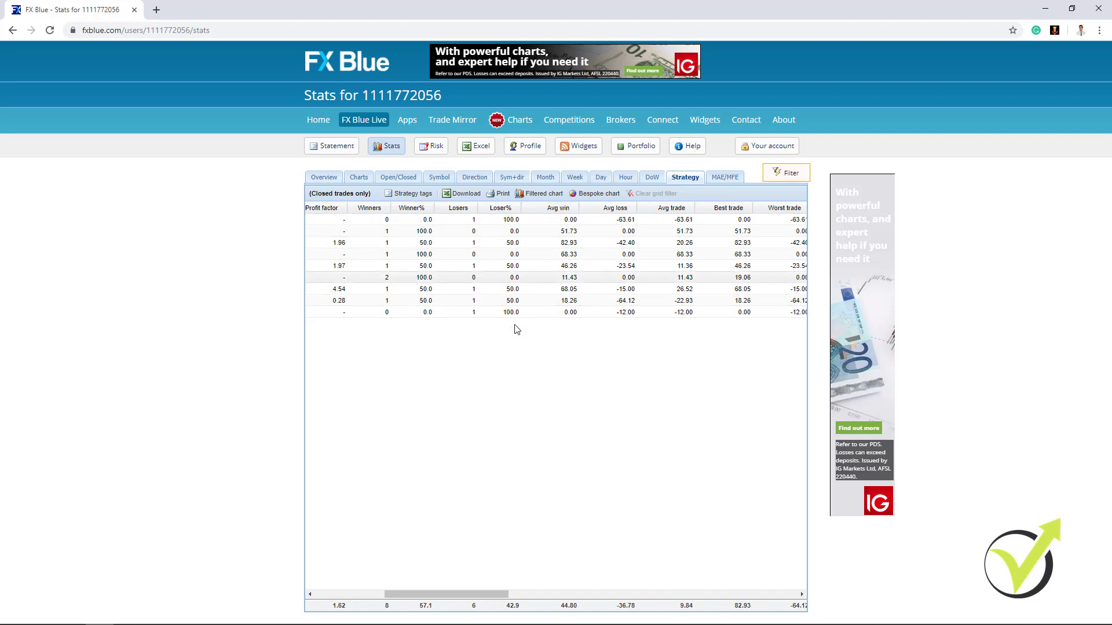
{"action": "mouse_move", "coordinate": [478, 592]}
{"action": "left_mouse_down"}
{"action": "mouse_move", "coordinate": [380, 601]}
{"action": "mouse_move", "coordinate": [496, 595]}
{"action": "left_mouse_up"}
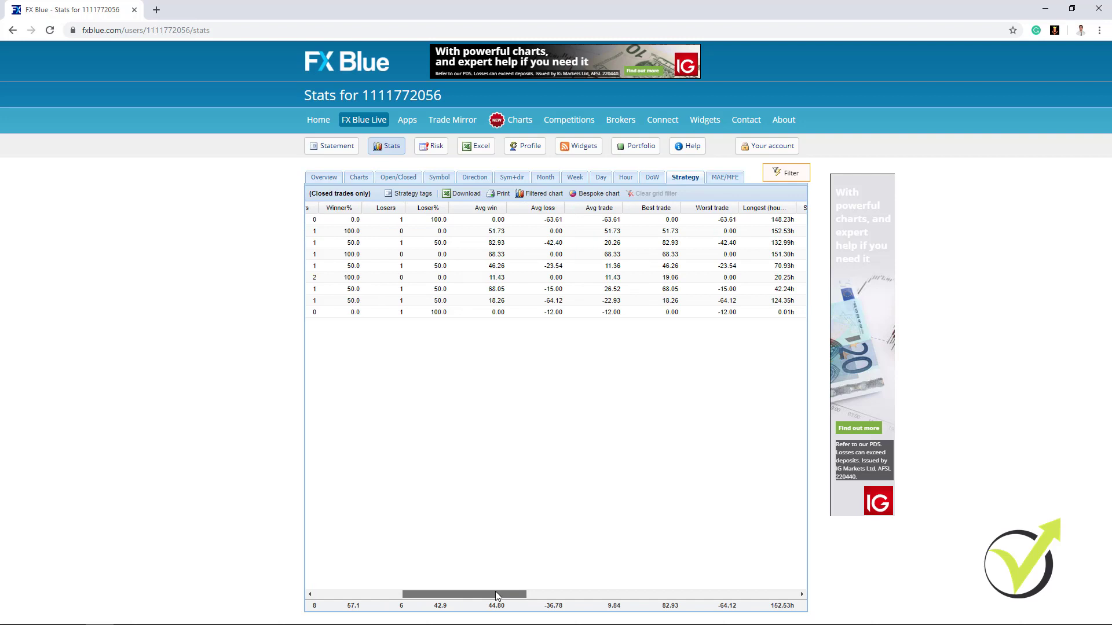
{"action": "left_click_drag", "start_coordinate": [495, 592], "coordinate": [576, 592]}
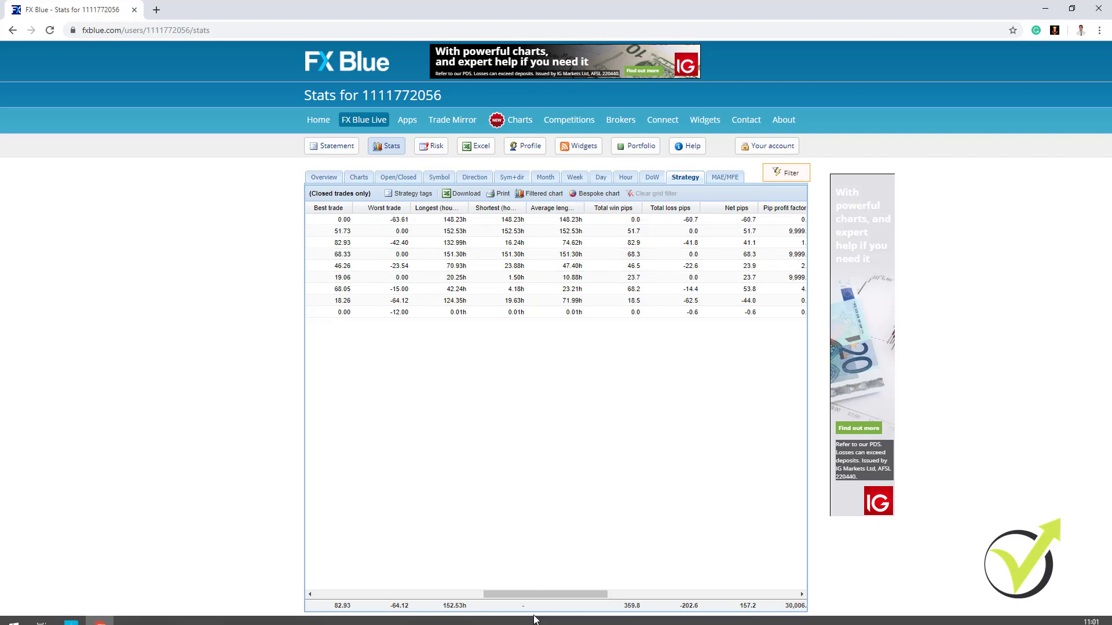
{"action": "left_click_drag", "start_coordinate": [538, 593], "coordinate": [578, 593]}
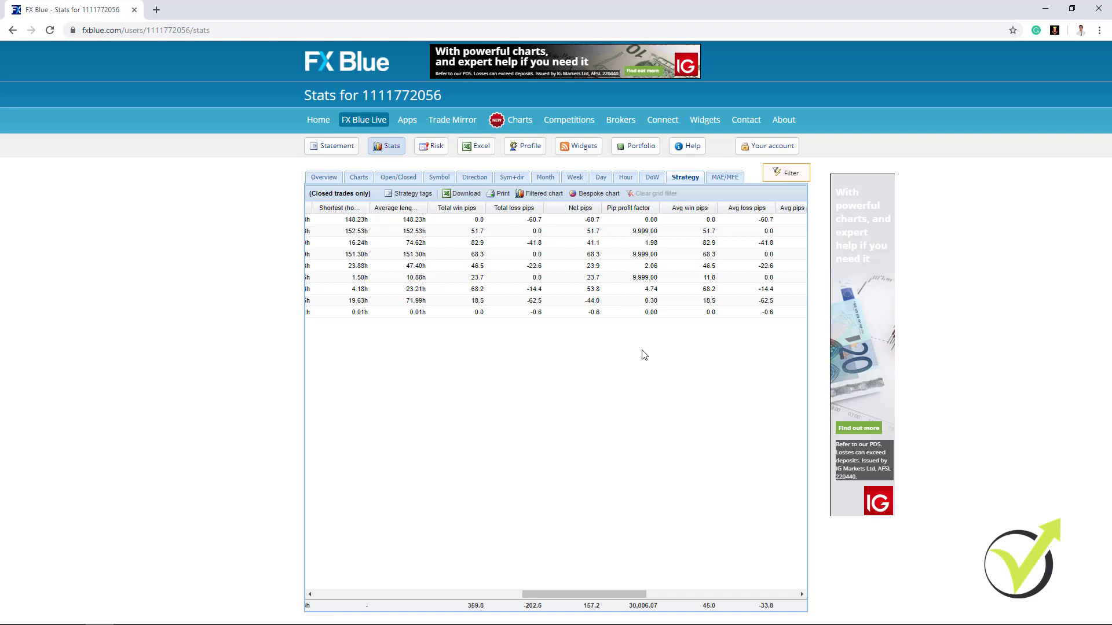
{"action": "left_click_drag", "start_coordinate": [602, 595], "coordinate": [693, 602]}
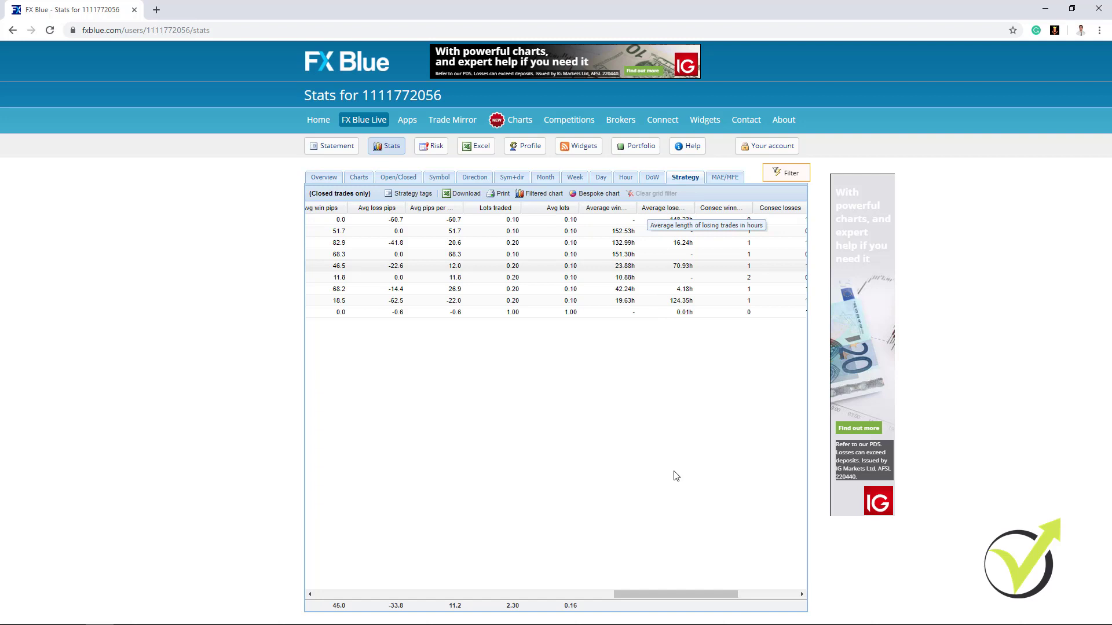
{"action": "left_click_drag", "start_coordinate": [697, 591], "coordinate": [763, 602]}
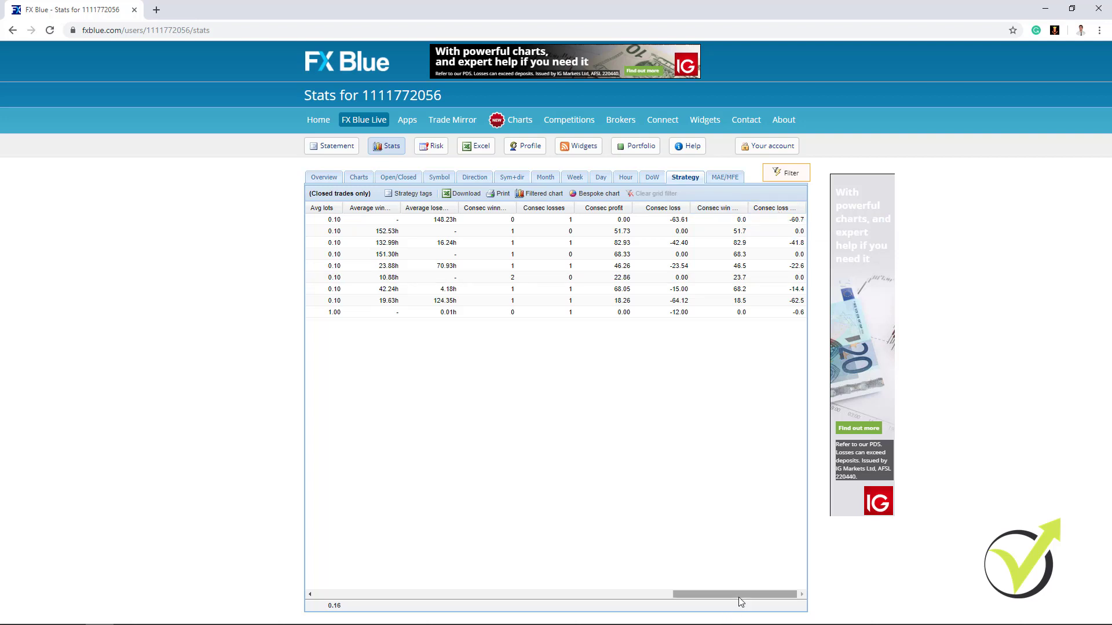
{"action": "left_click_drag", "start_coordinate": [738, 597], "coordinate": [352, 596]}
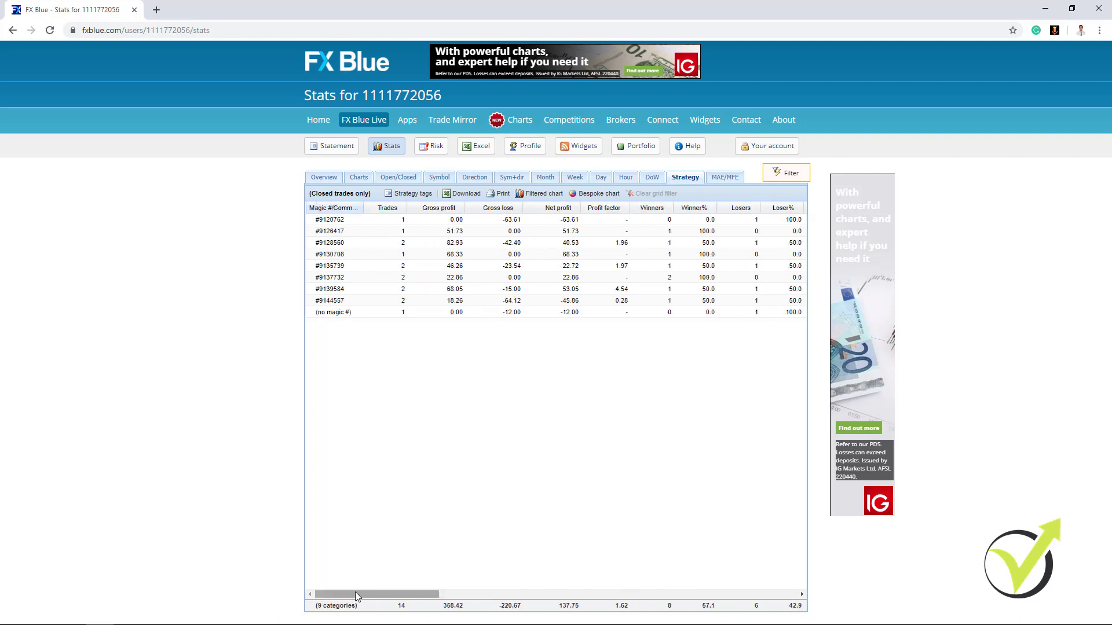
After glancing at the Hour view, sort the Strategy table by net profit descending, 68.33 first
{"action": "left_click", "coordinate": [626, 178]}
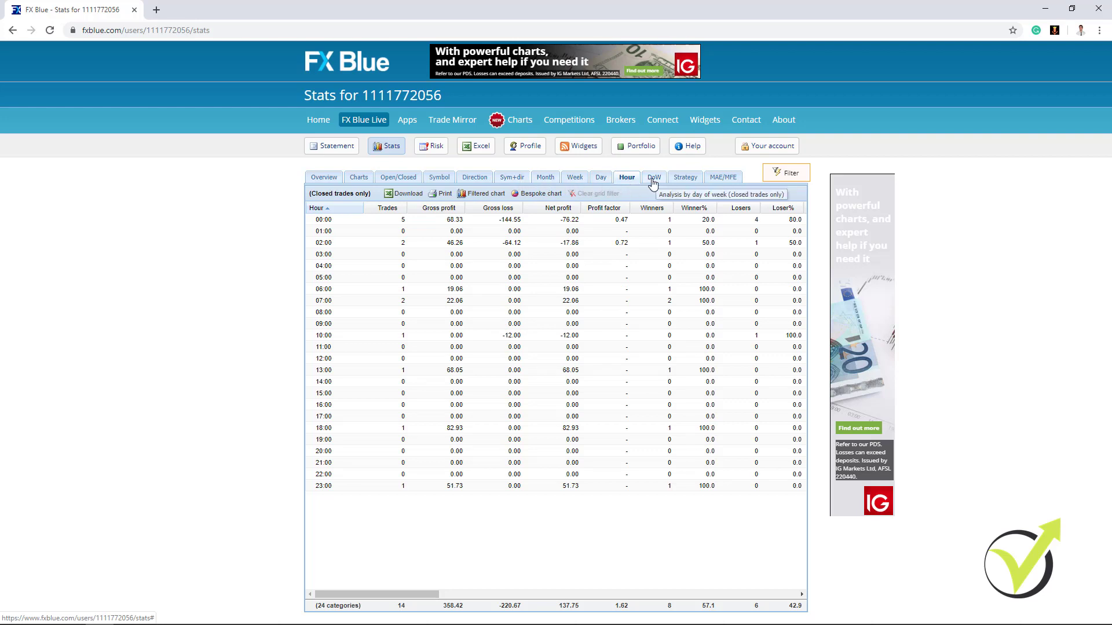
{"action": "left_click", "coordinate": [684, 178]}
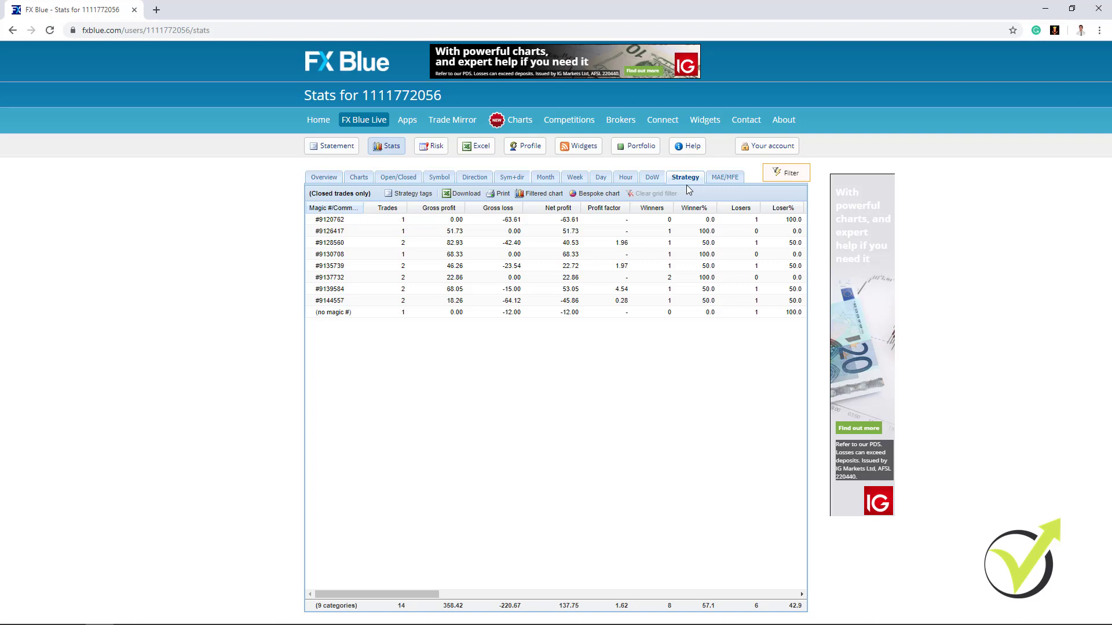
{"action": "left_click", "coordinate": [553, 208]}
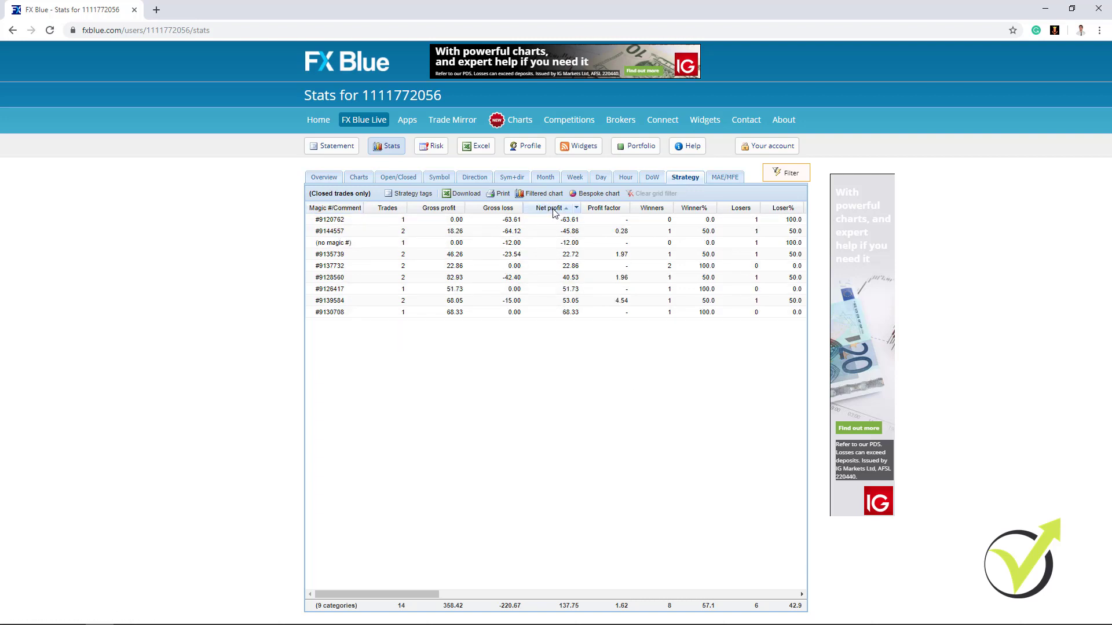
{"action": "left_click", "coordinate": [553, 209]}
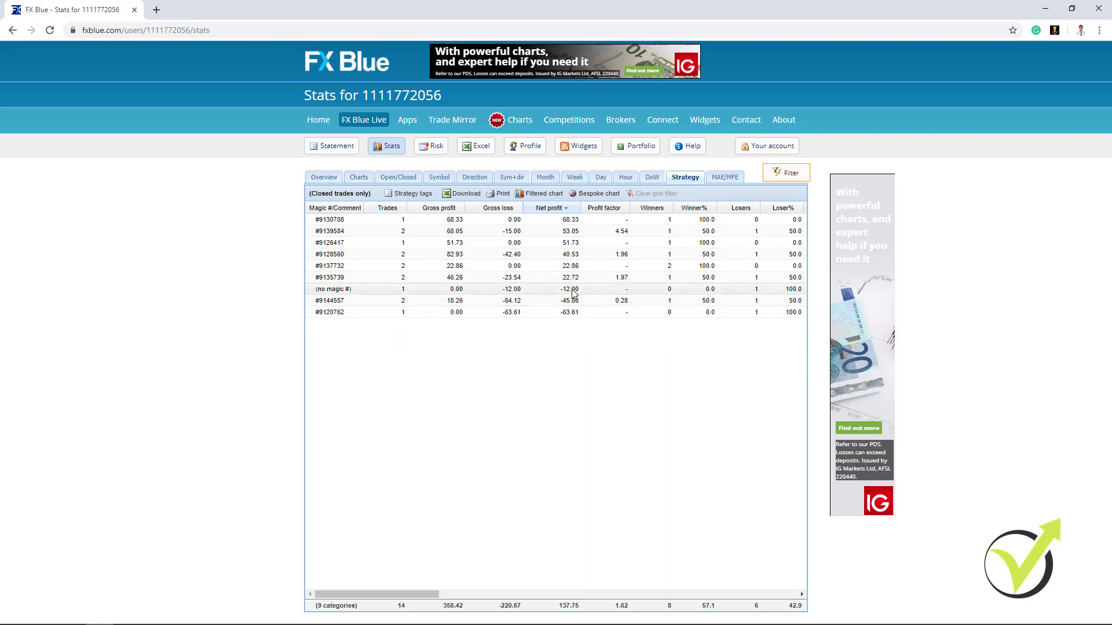
{"action": "left_click", "coordinate": [342, 293]}
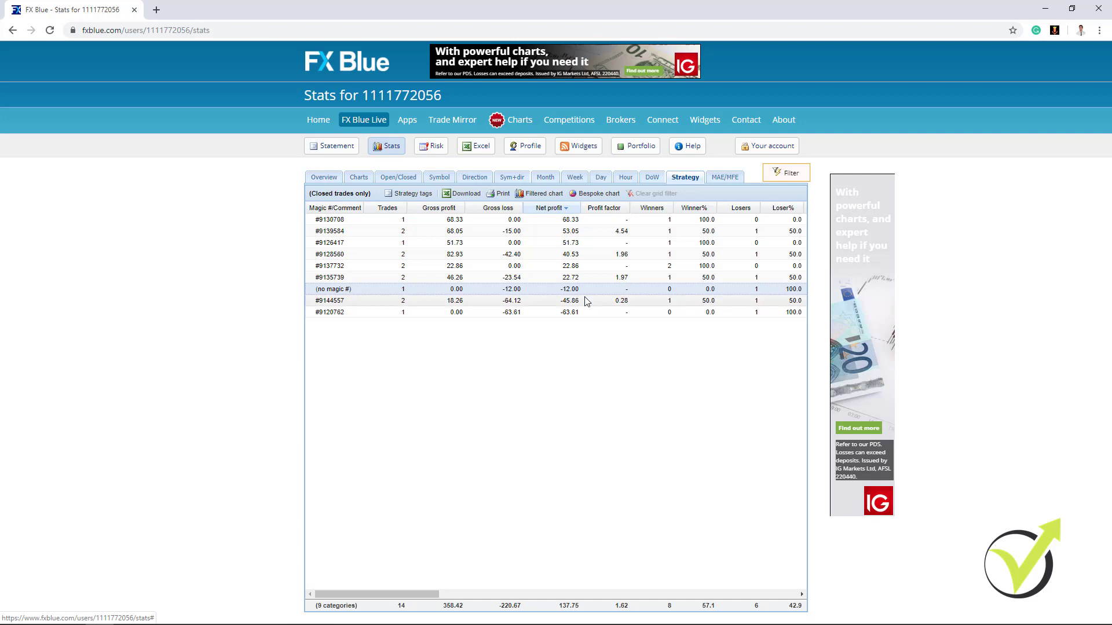
Filter the stats with a start date of August 19, 2019
{"action": "left_click", "coordinate": [784, 175]}
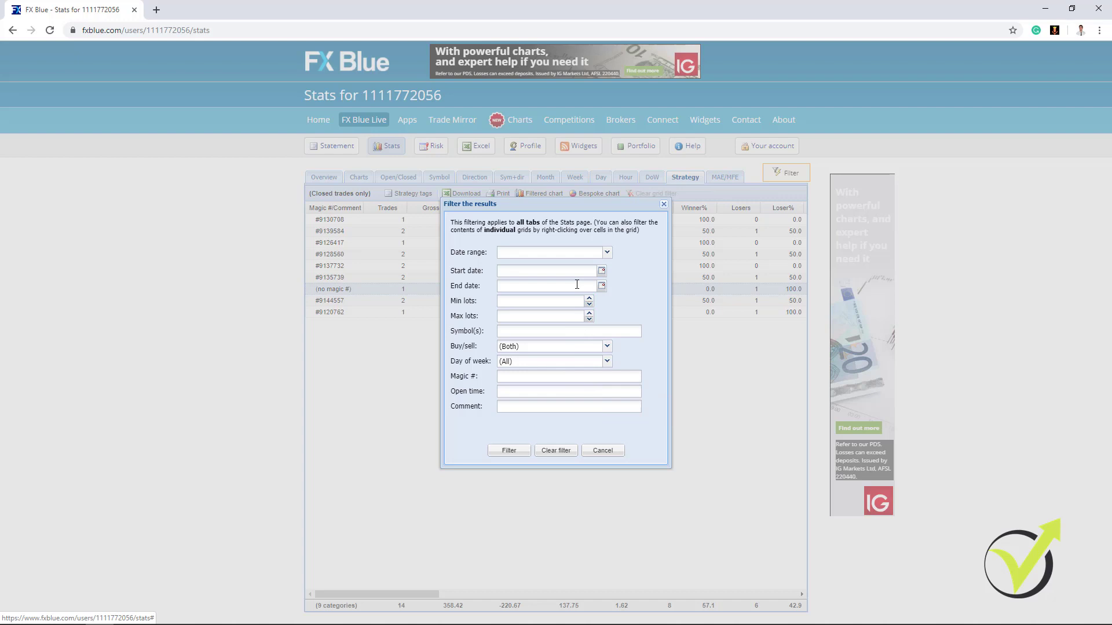
{"action": "left_click", "coordinate": [601, 270]}
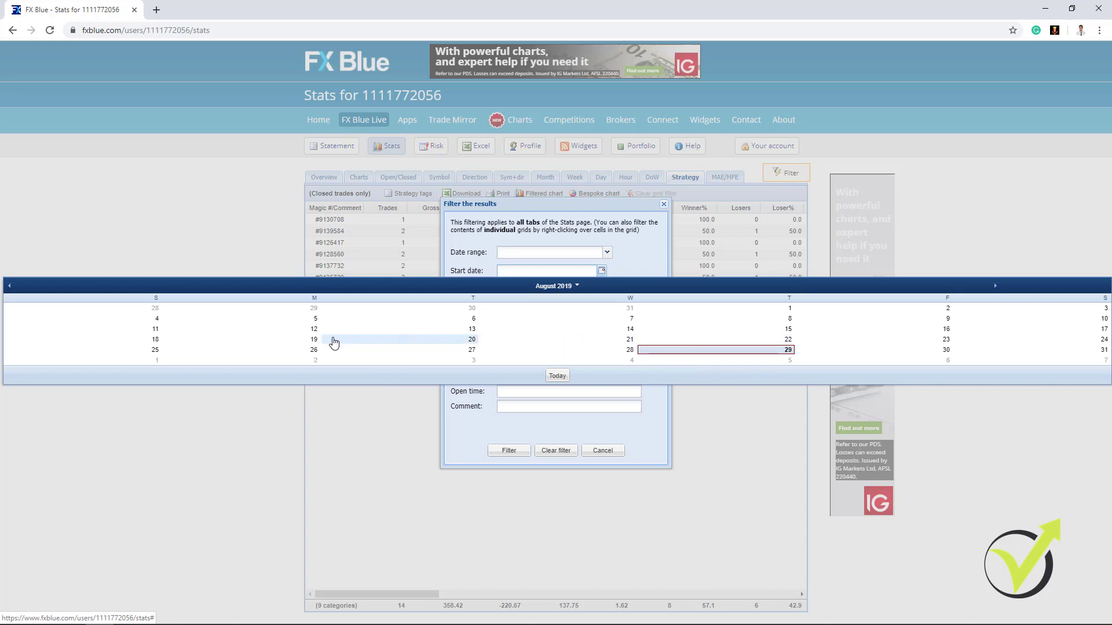
{"action": "left_click", "coordinate": [301, 342]}
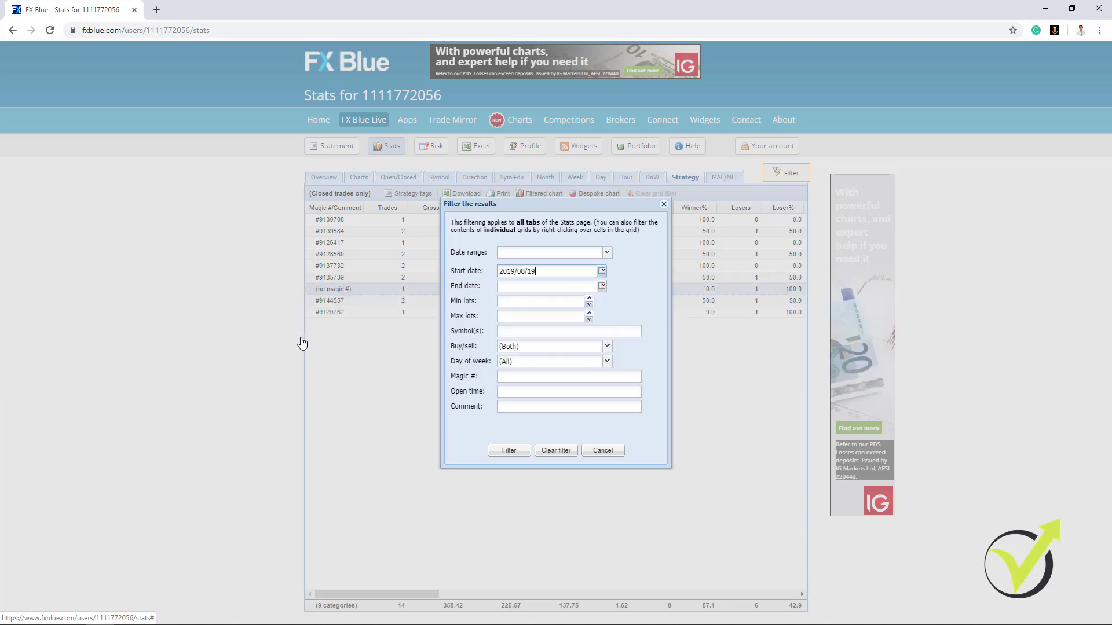
{"action": "left_click", "coordinate": [509, 451]}
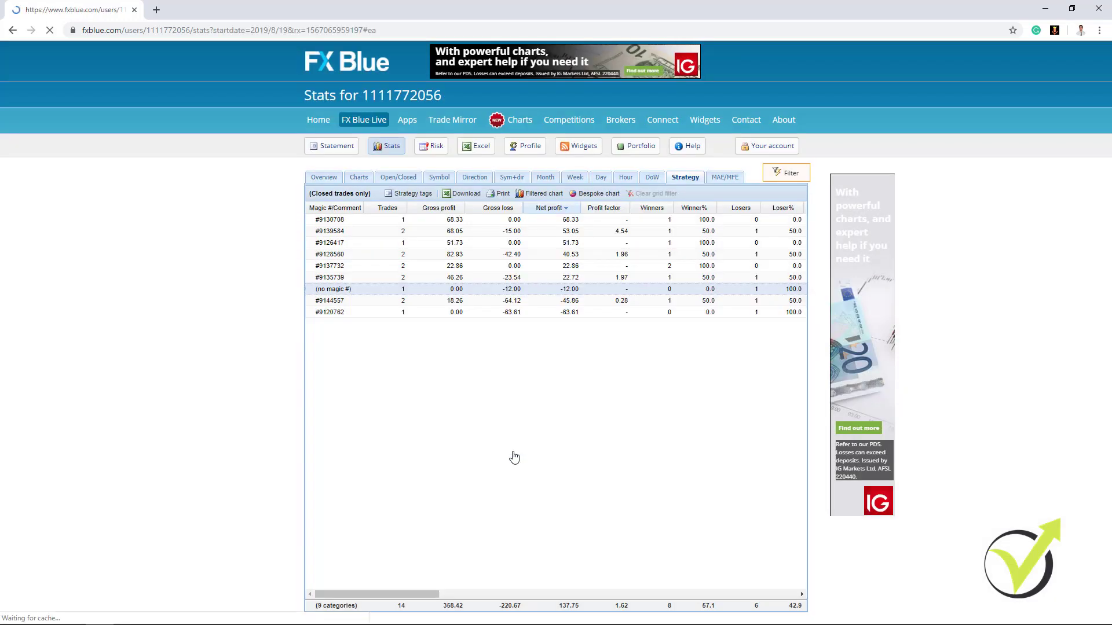
Change the filter start date to August 20, 2019 and apply it
{"action": "left_click", "coordinate": [778, 180]}
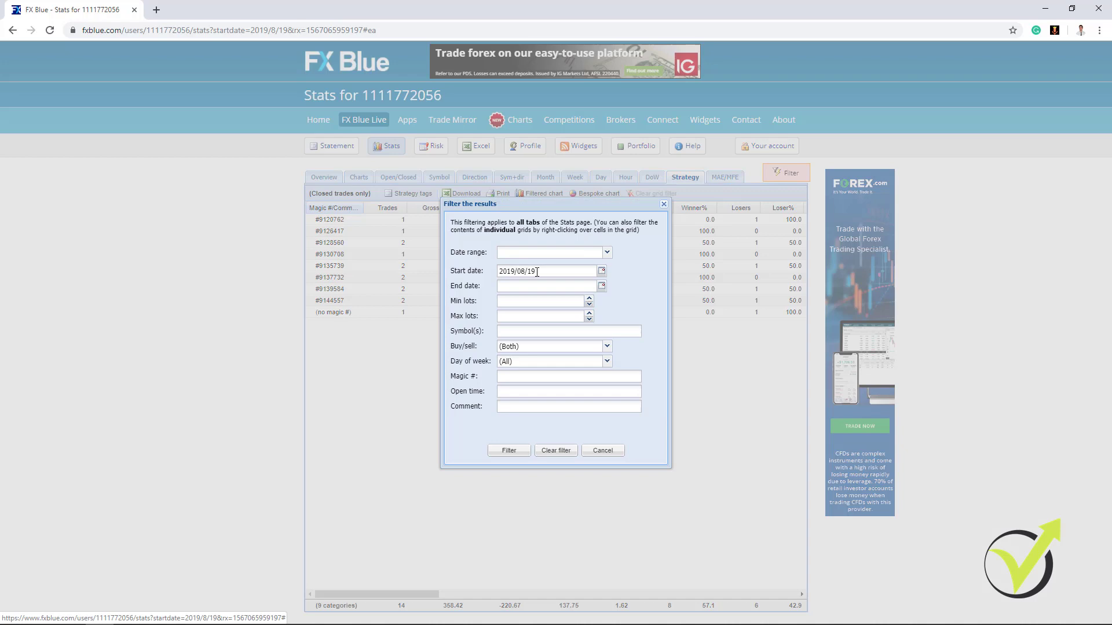
{"action": "left_click", "coordinate": [602, 271]}
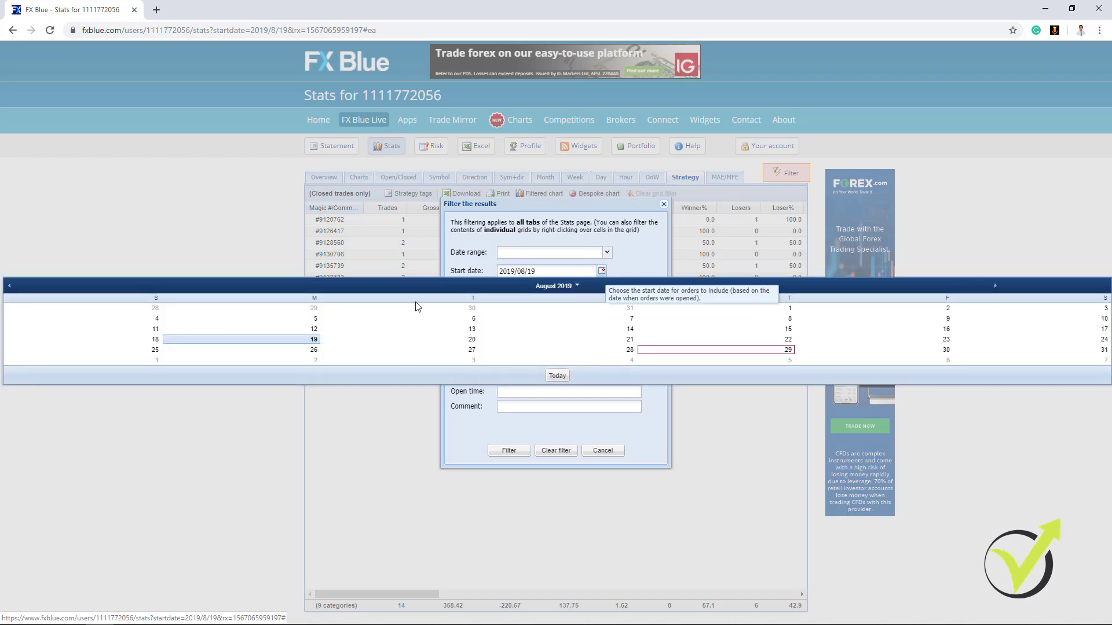
{"action": "left_click", "coordinate": [409, 340]}
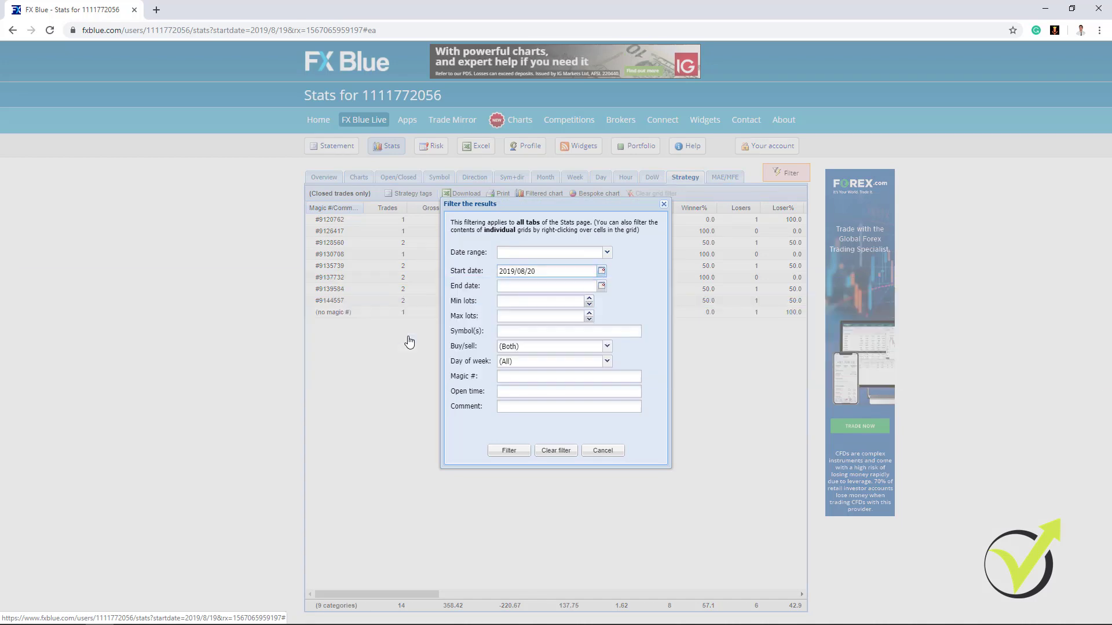
{"action": "left_click", "coordinate": [513, 454]}
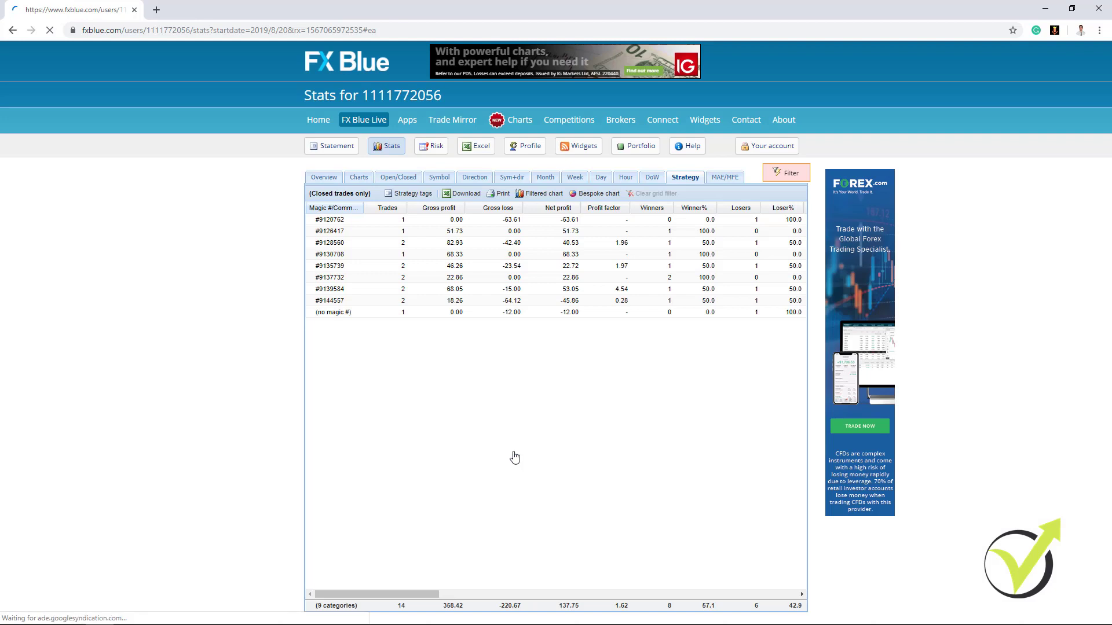
Pick August 21, 2019 as the new filter start date
{"action": "left_click", "coordinate": [788, 181]}
{"action": "left_click", "coordinate": [602, 271]}
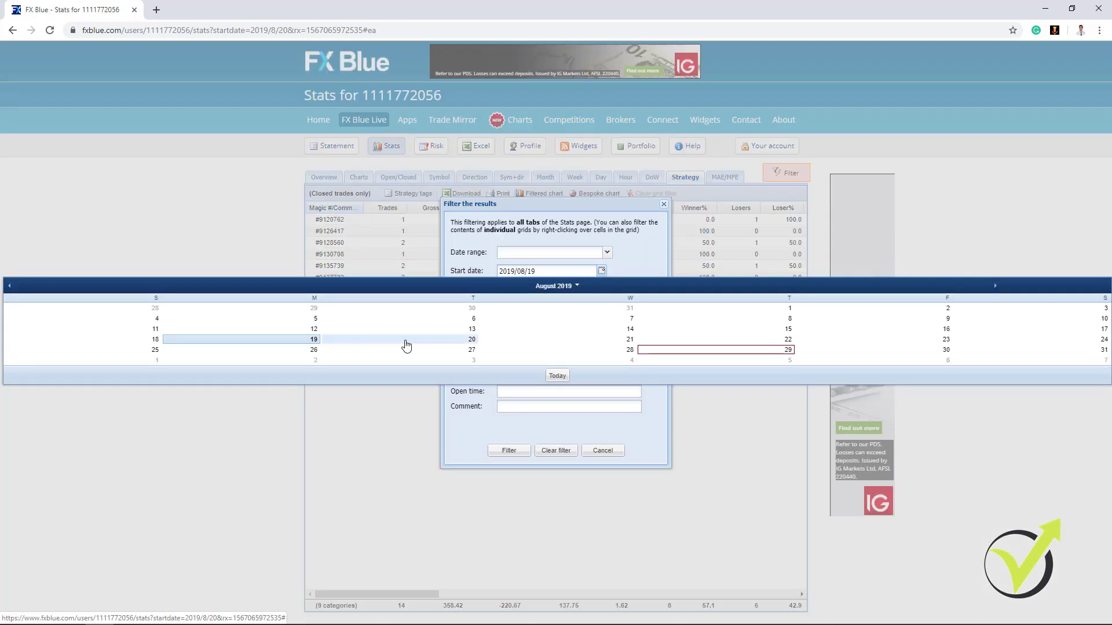
{"action": "left_click", "coordinate": [606, 340]}
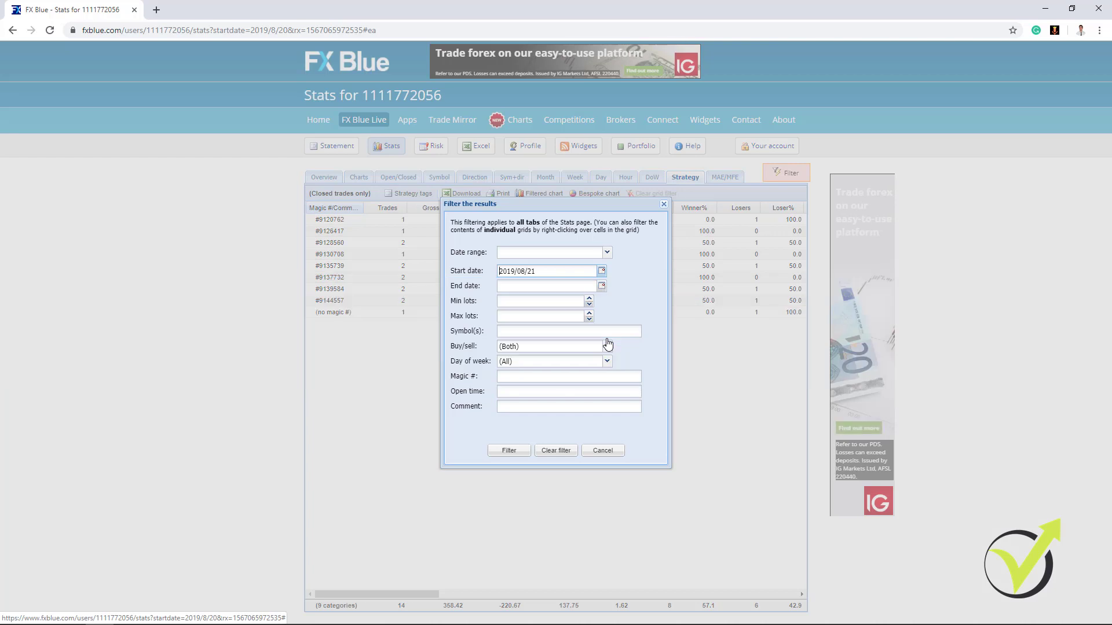
Apply the 2019/08/21 start date, leaving 8 strategies and 13 trades, then confirm and close the filter
{"action": "left_click", "coordinate": [508, 451]}
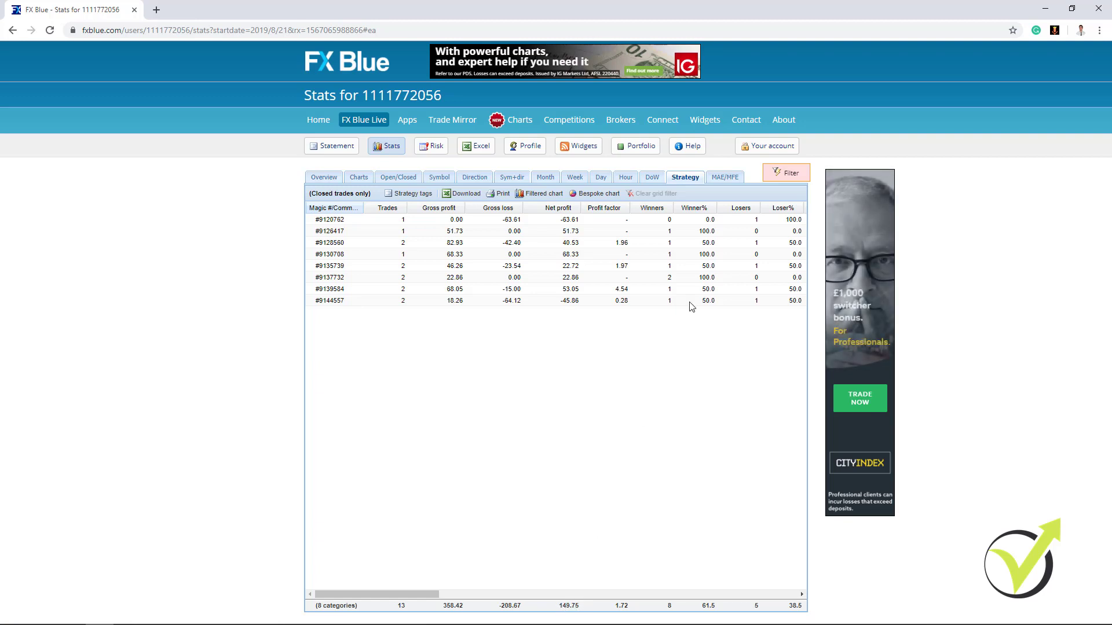
{"action": "left_click", "coordinate": [783, 173]}
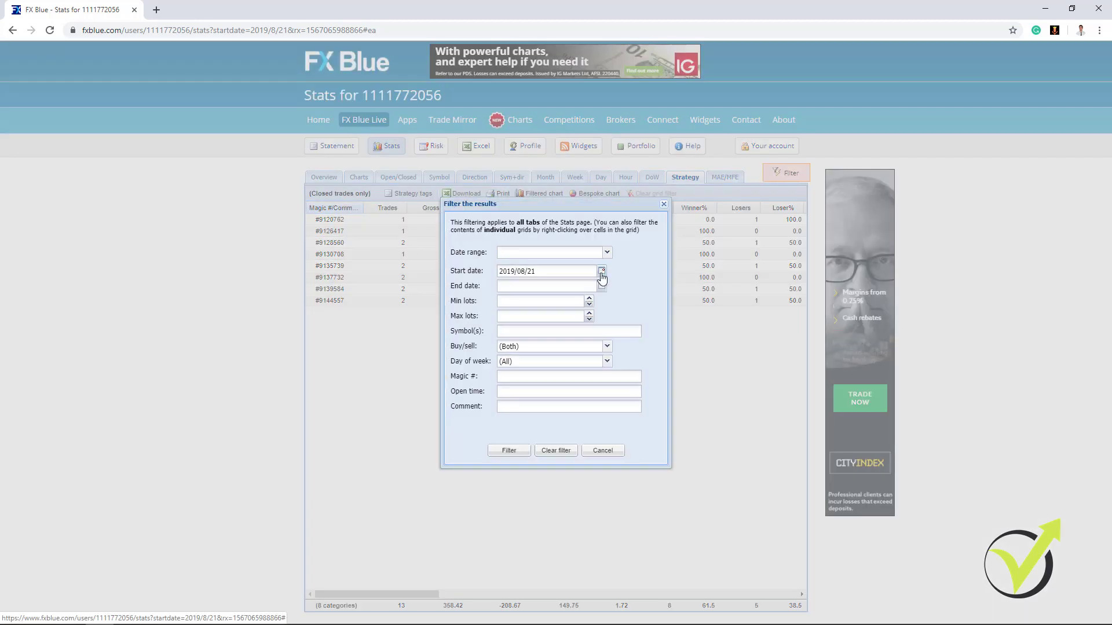
{"action": "left_click", "coordinate": [602, 271]}
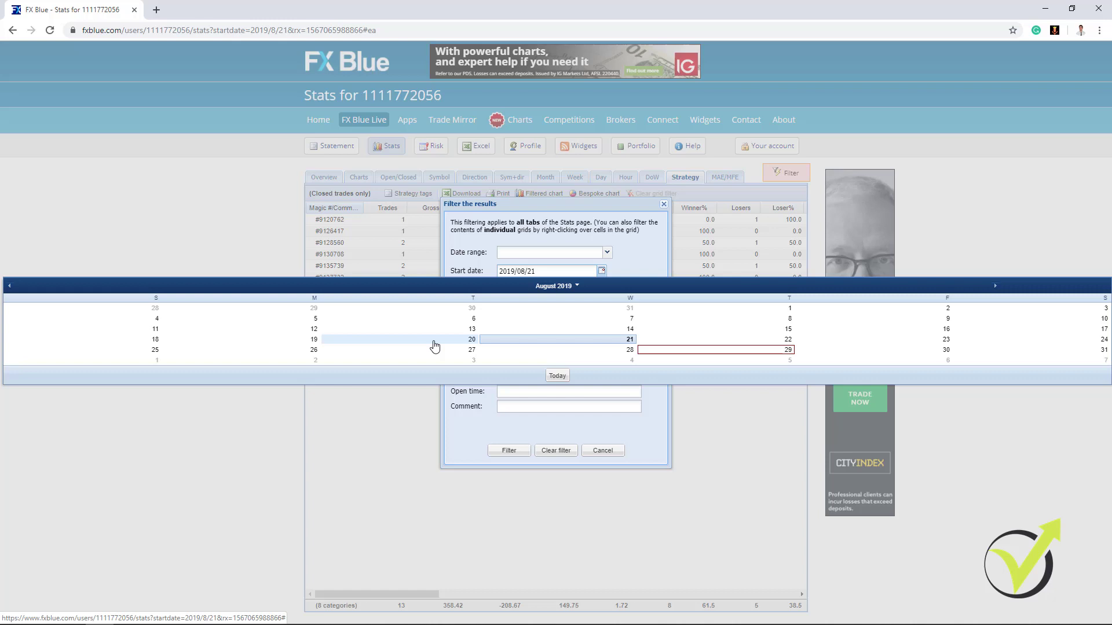
{"action": "left_click", "coordinate": [584, 340]}
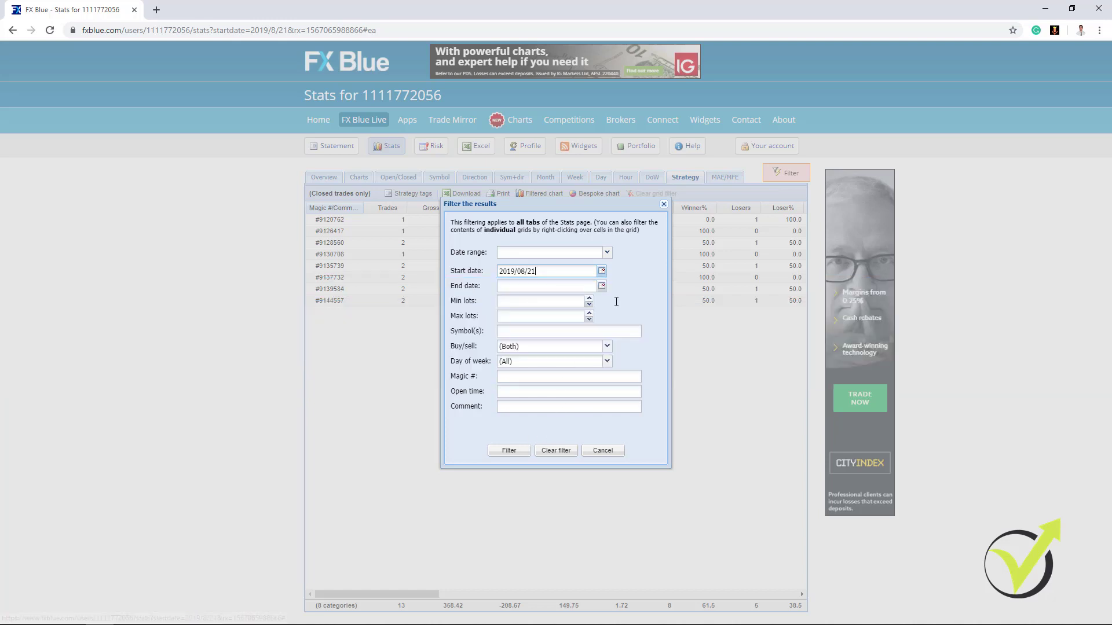
{"action": "left_click", "coordinate": [664, 205]}
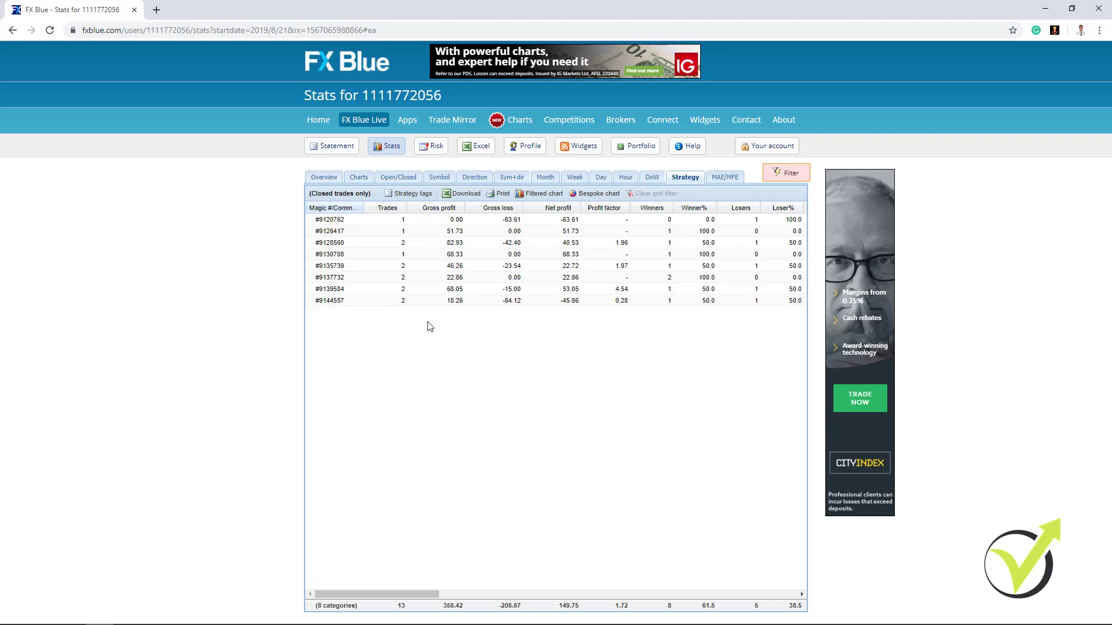
Sort the filtered Strategy grid by net profit descending, from 68.33 down to -63.61
{"action": "left_click", "coordinate": [561, 209]}
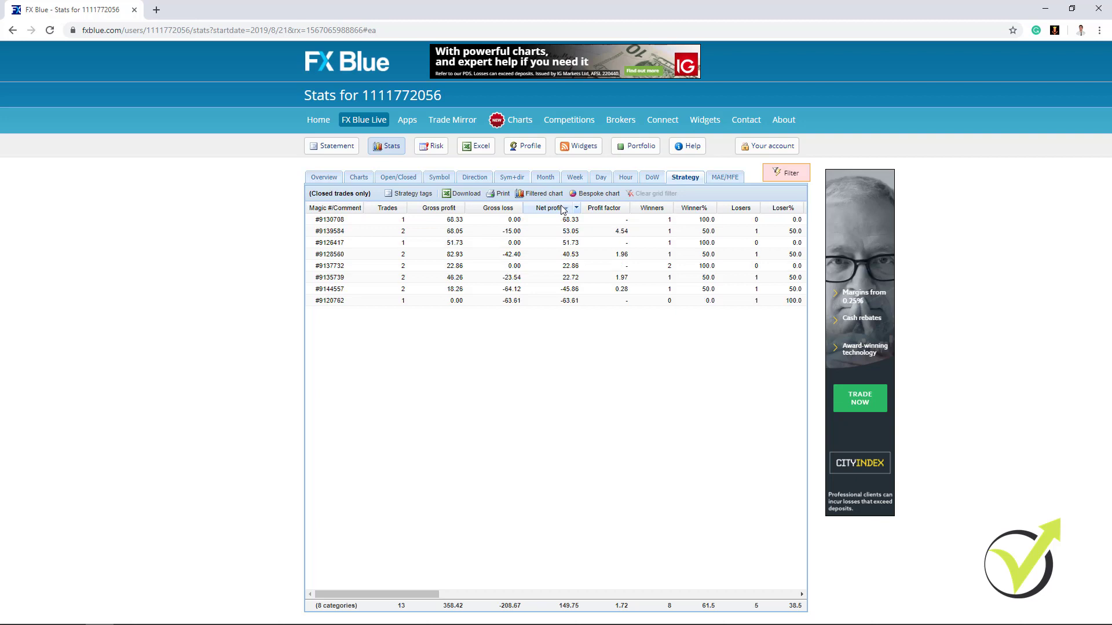
{"action": "left_click", "coordinate": [556, 208]}
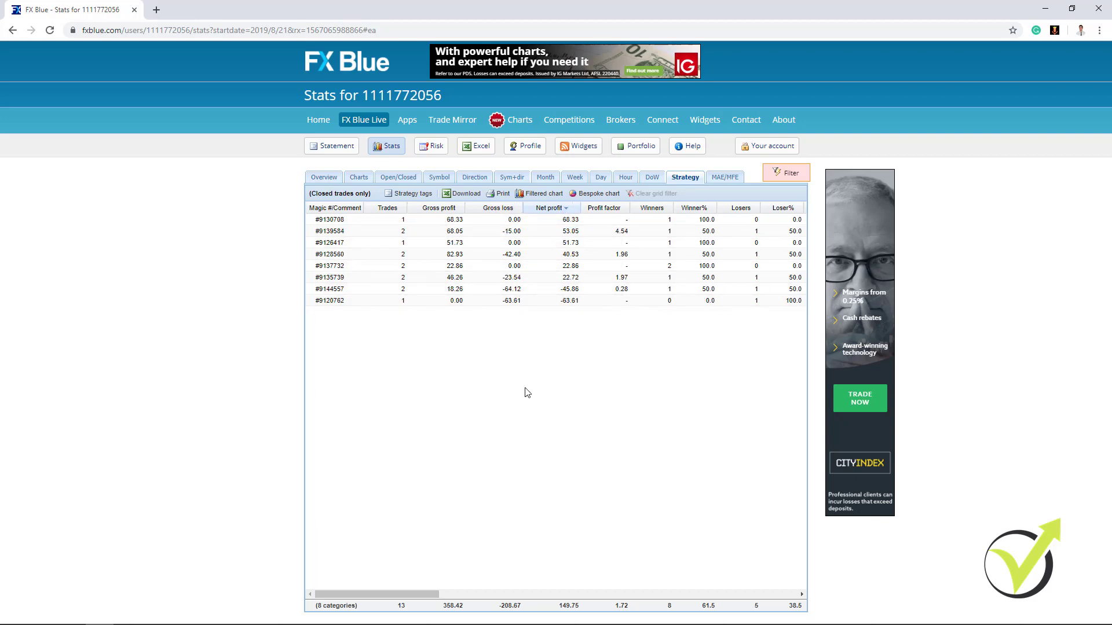